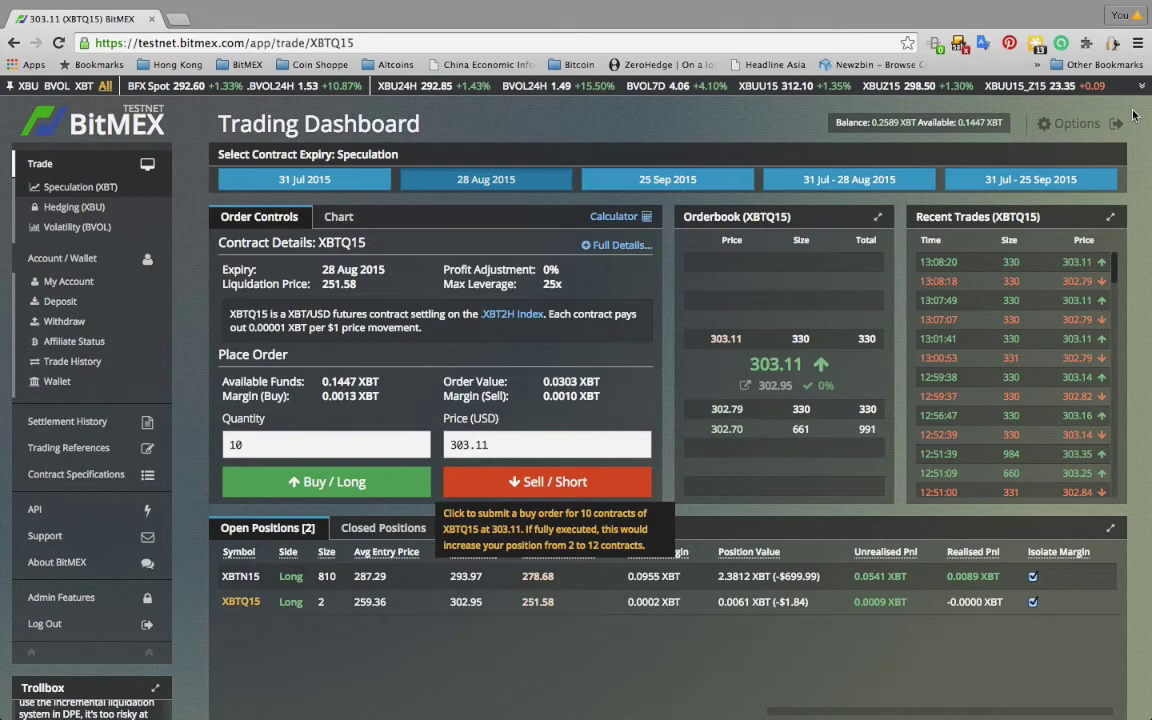
Step: Try the Advanced layout, return to Basic, and apply the white light colour theme
left_click(1072, 123)
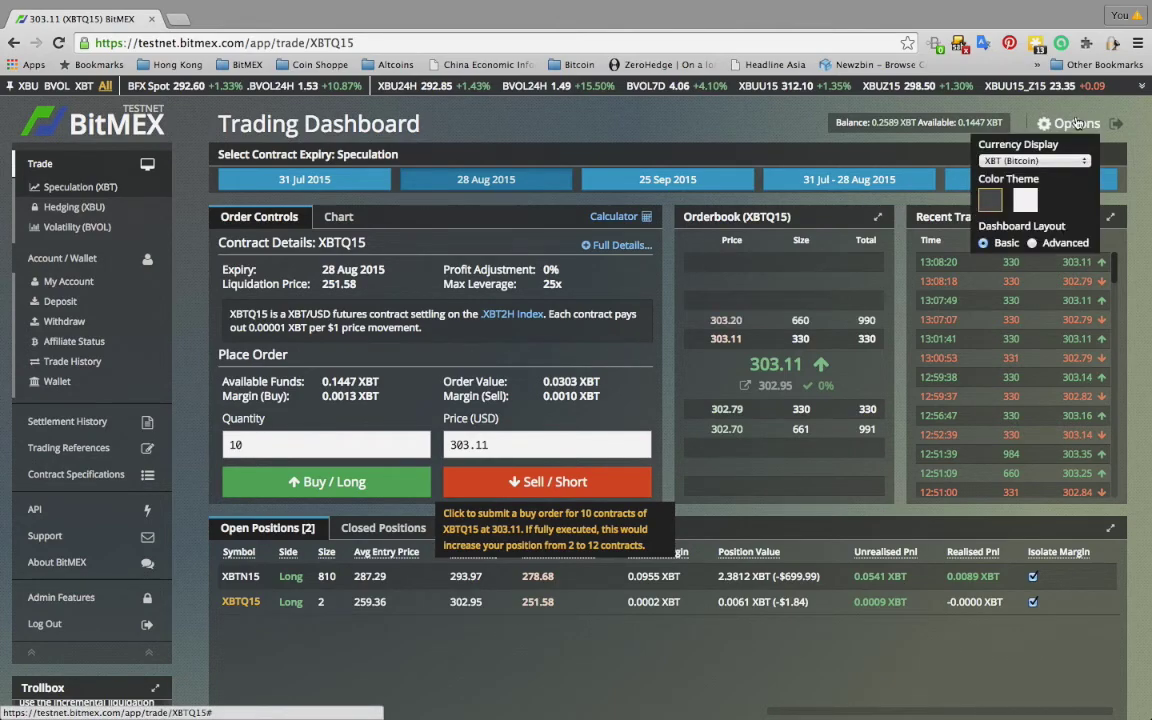
left_click(1032, 243)
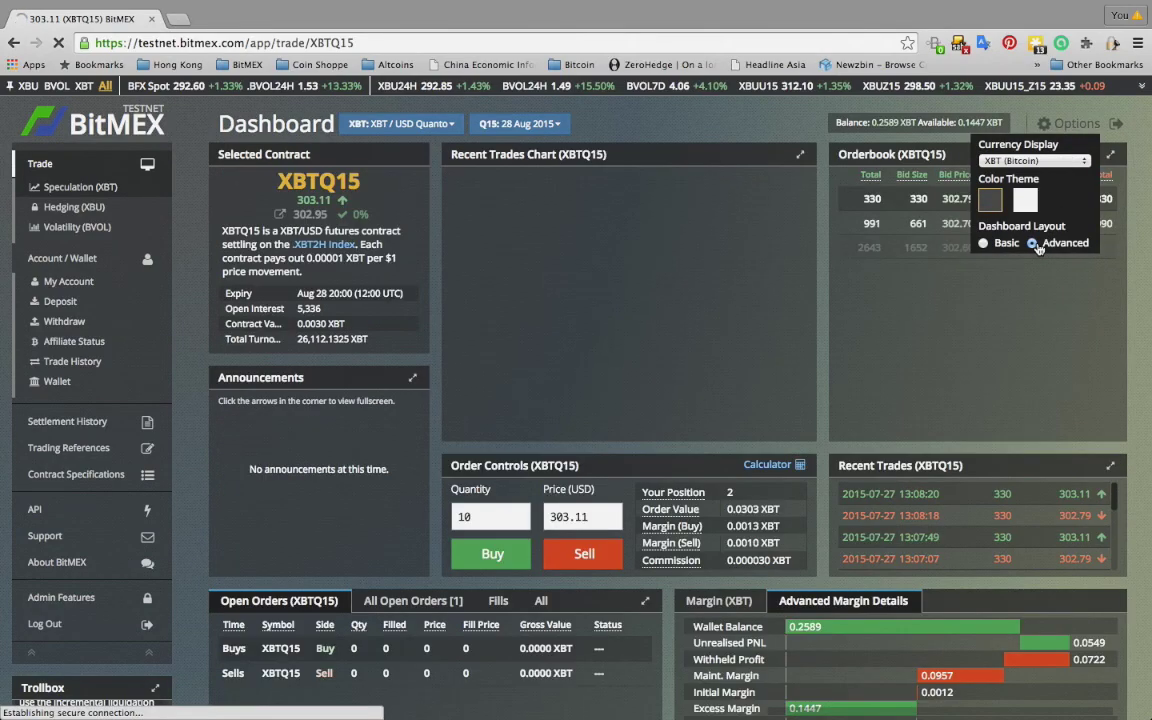
left_click(986, 245)
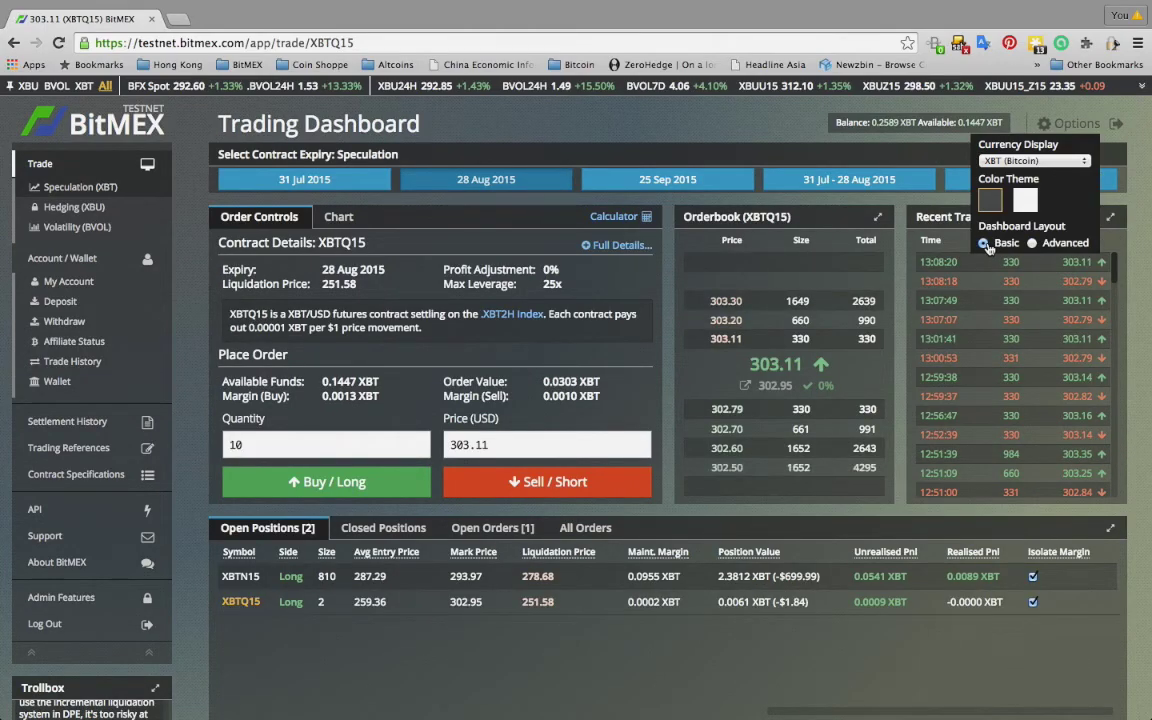
left_click(1027, 201)
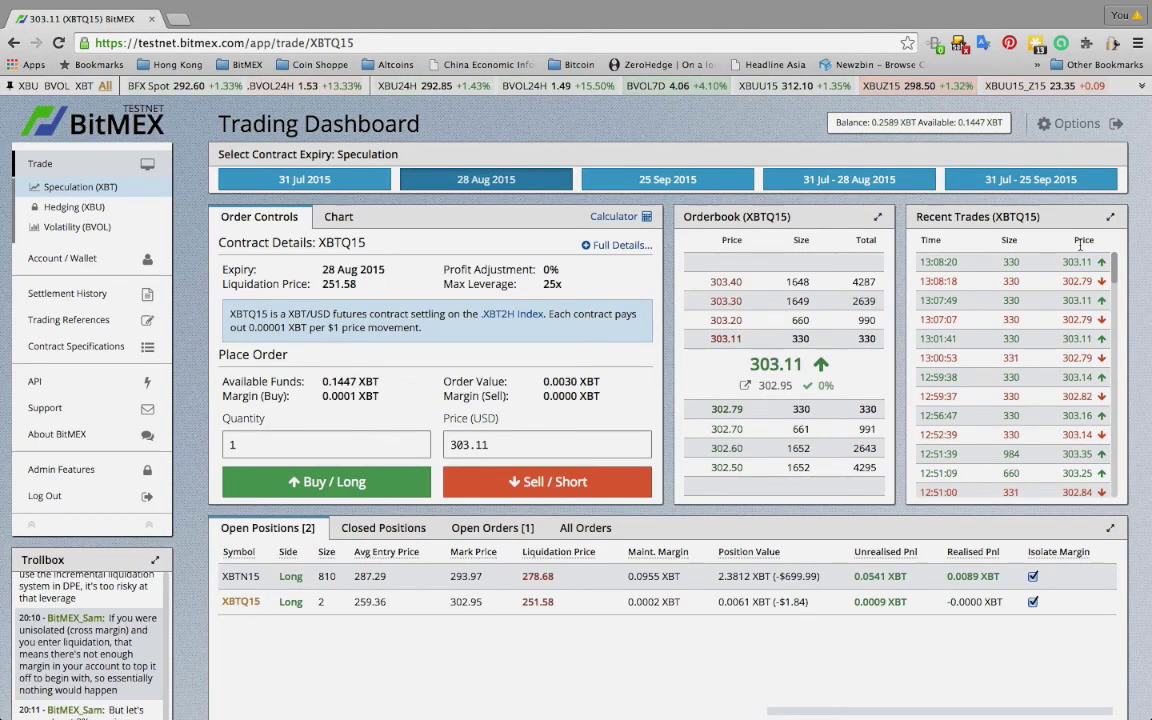
Step: Restore the dark colour theme and expand the Account / Wallet pages list
left_click(1068, 123)
left_click(993, 199)
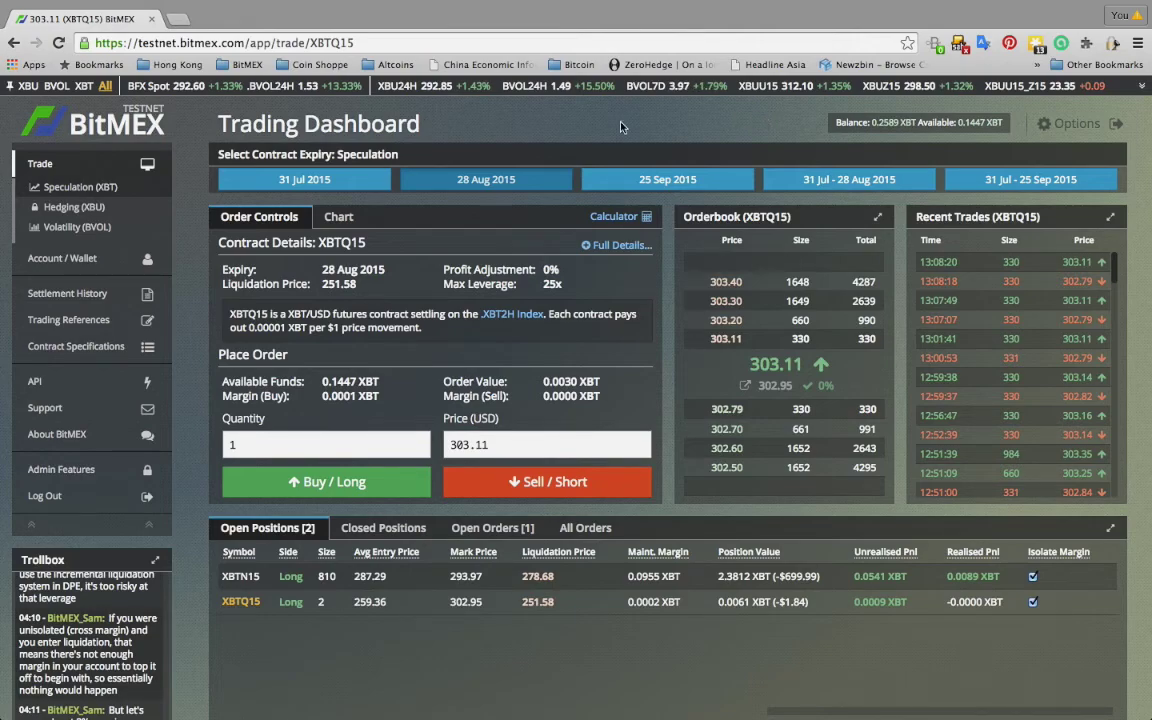
left_click(80, 258)
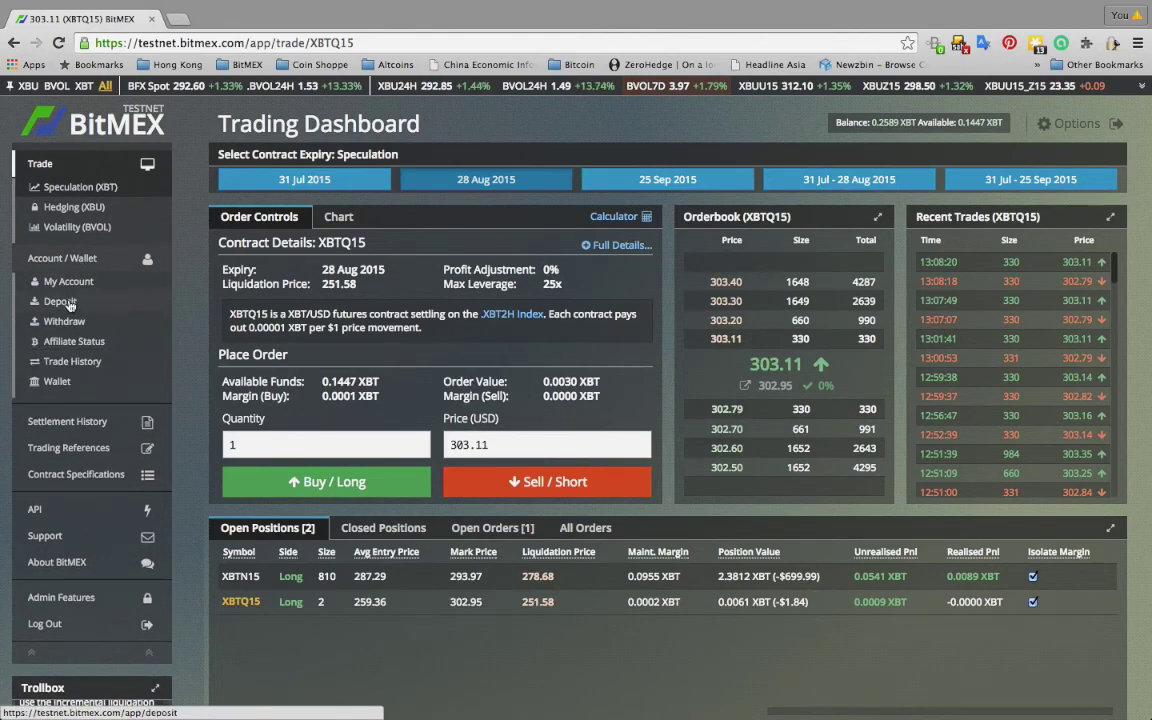
Step: View the Deposit page, select the deposit address, then return to Speculation (XBT) on XBTN15
left_click(60, 301)
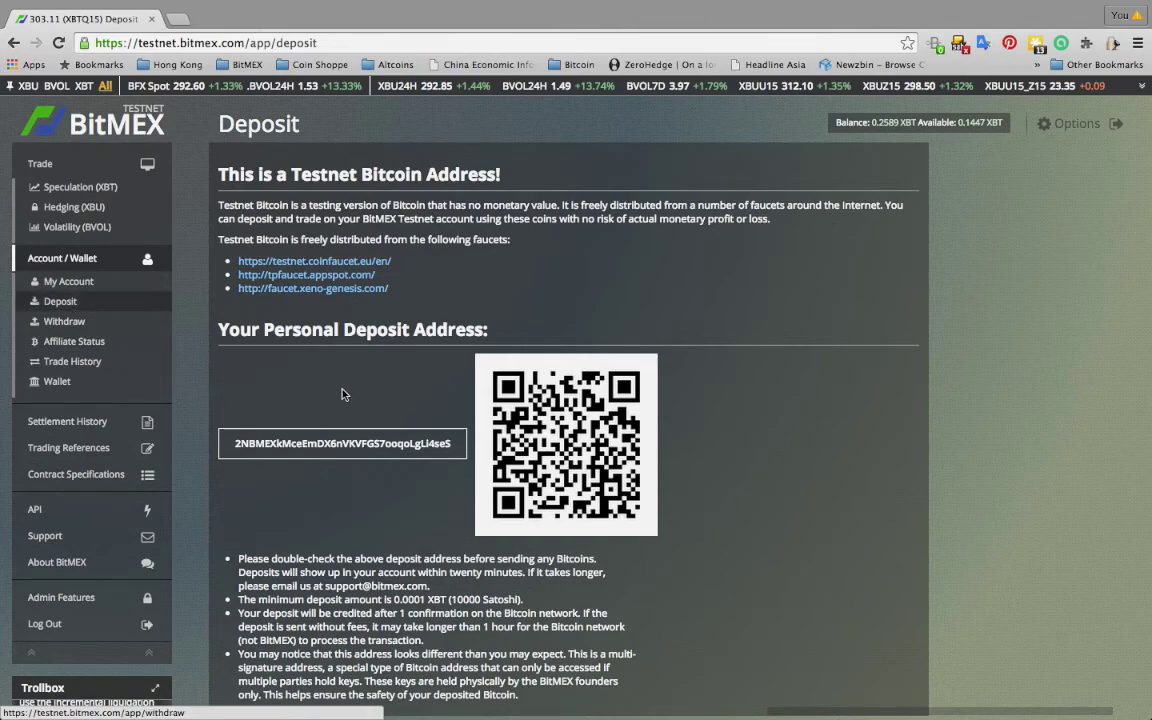
left_click_drag(452, 444, 277, 477)
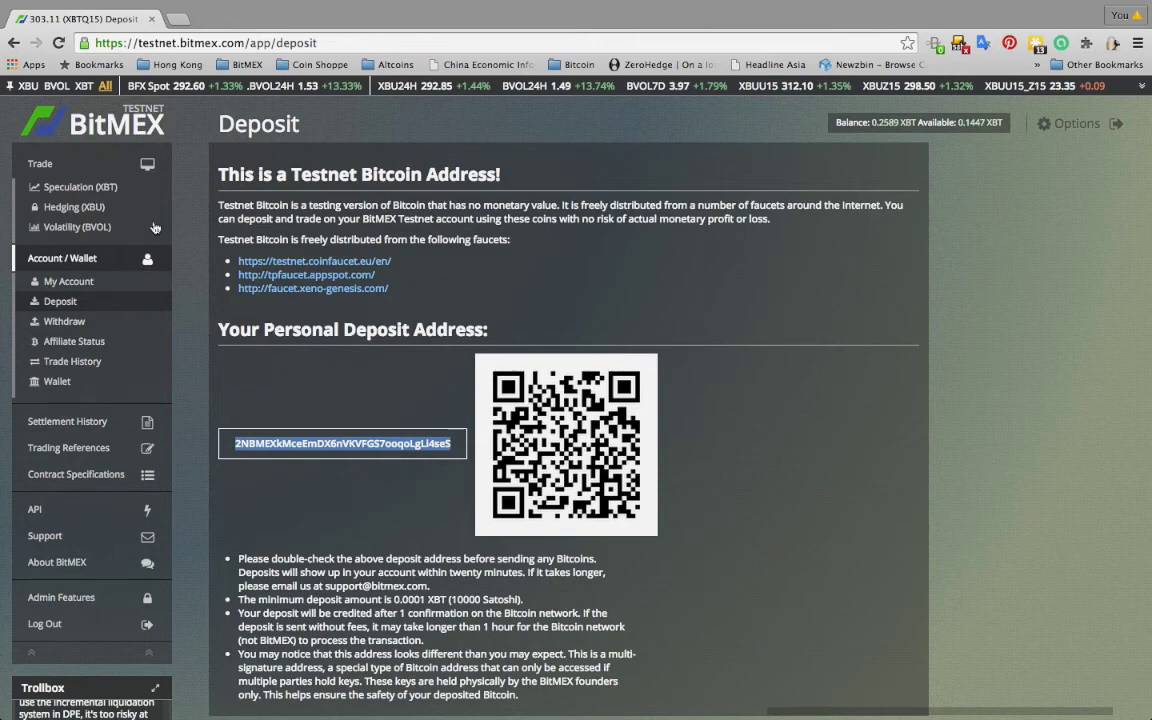
left_click(104, 164)
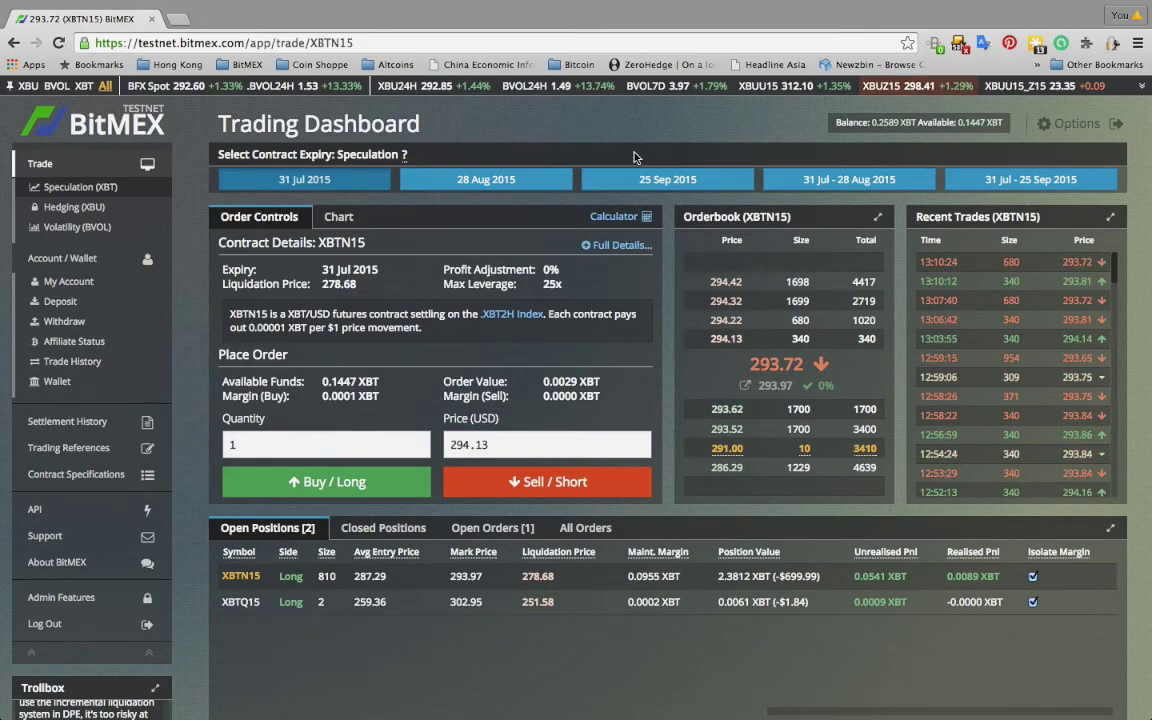
Step: View Wallet History, go back to Trade, and fold away the Account / Wallet list
left_click(873, 124)
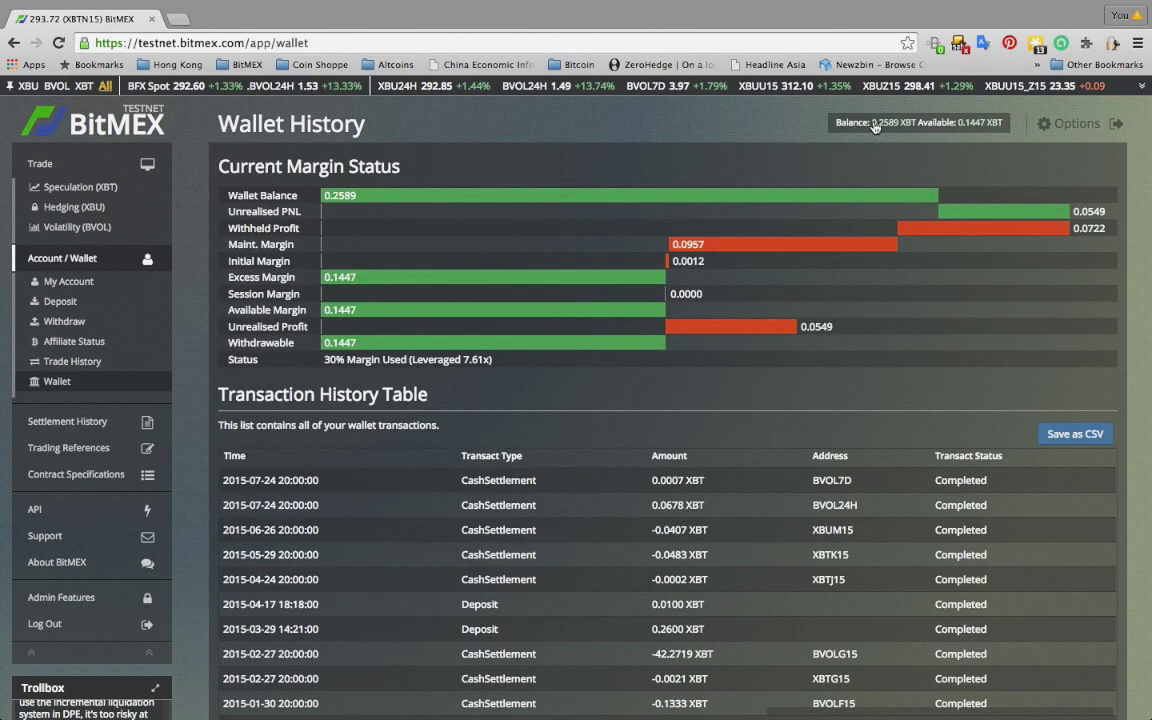
left_click(110, 174)
left_click(86, 257)
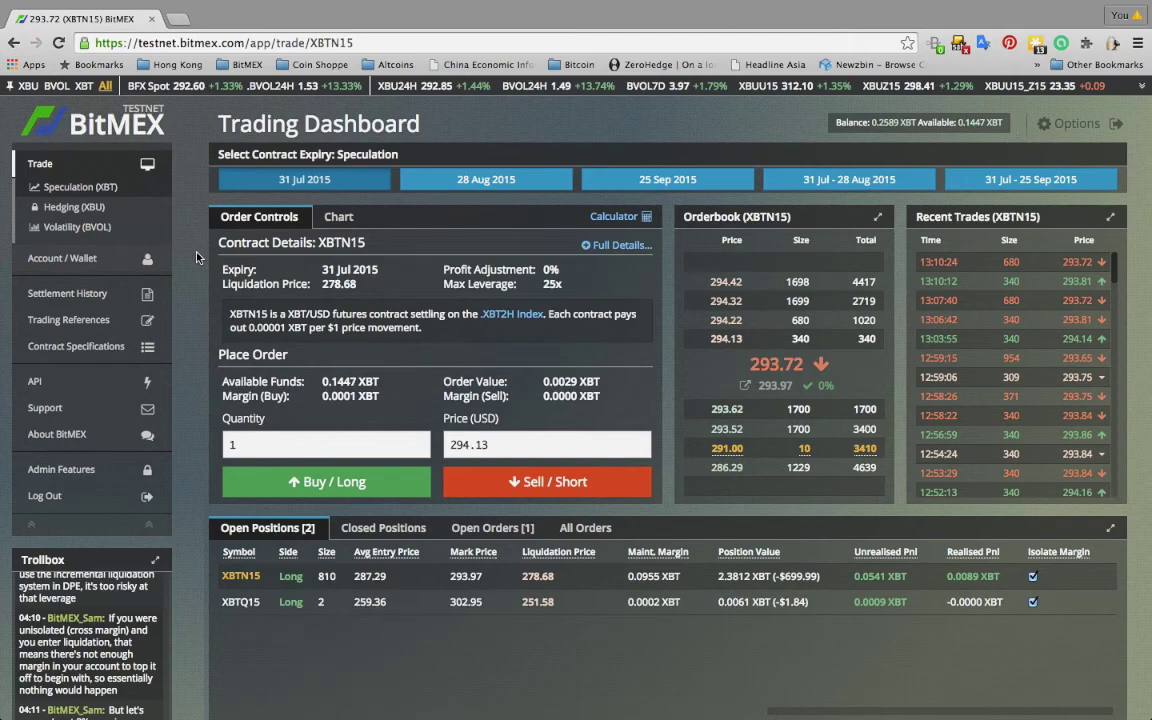
left_click(114, 208)
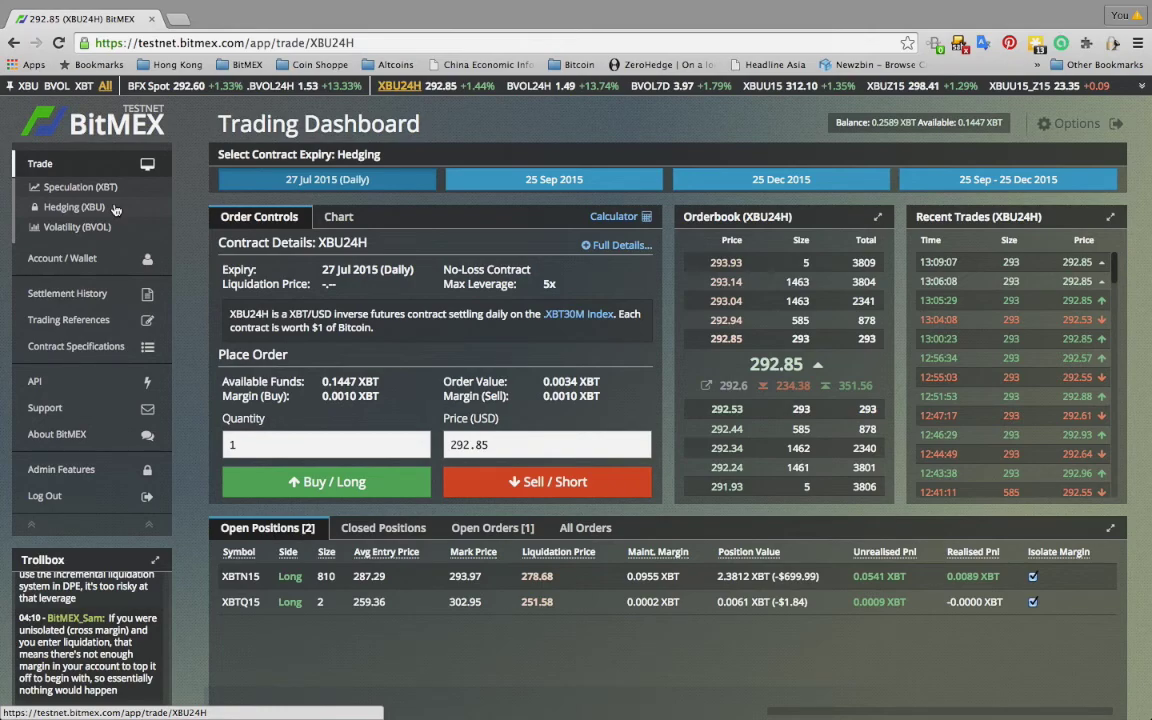
left_click(113, 227)
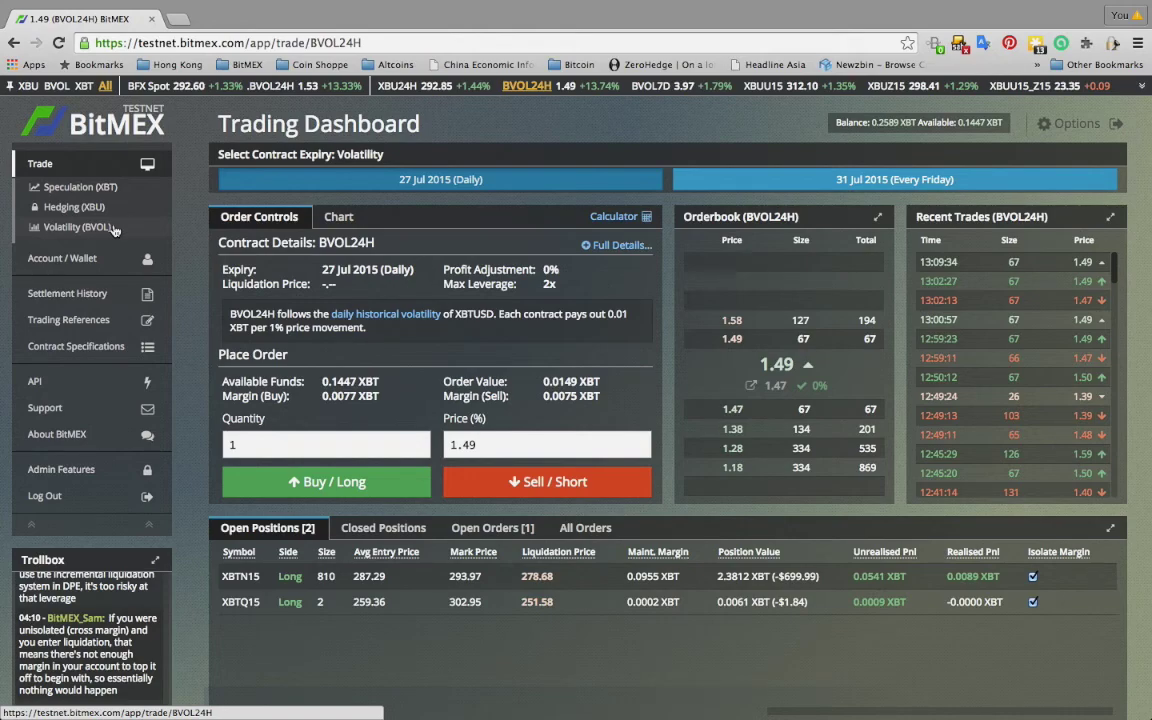
left_click(98, 186)
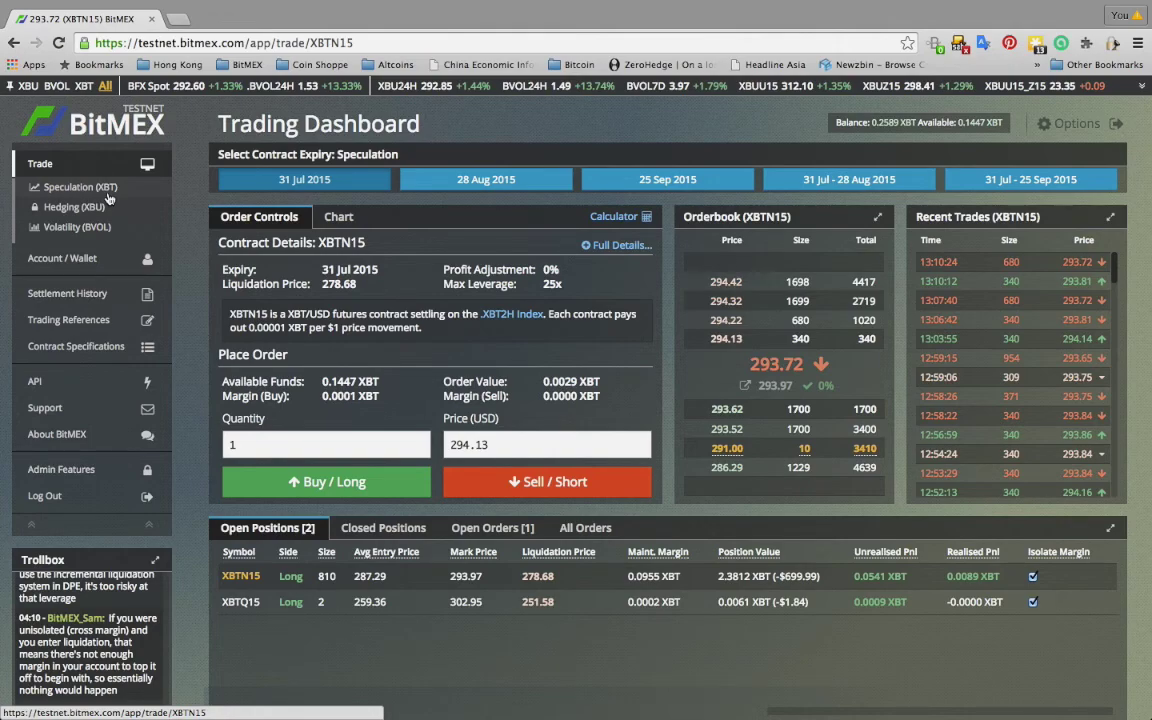
left_click(486, 179)
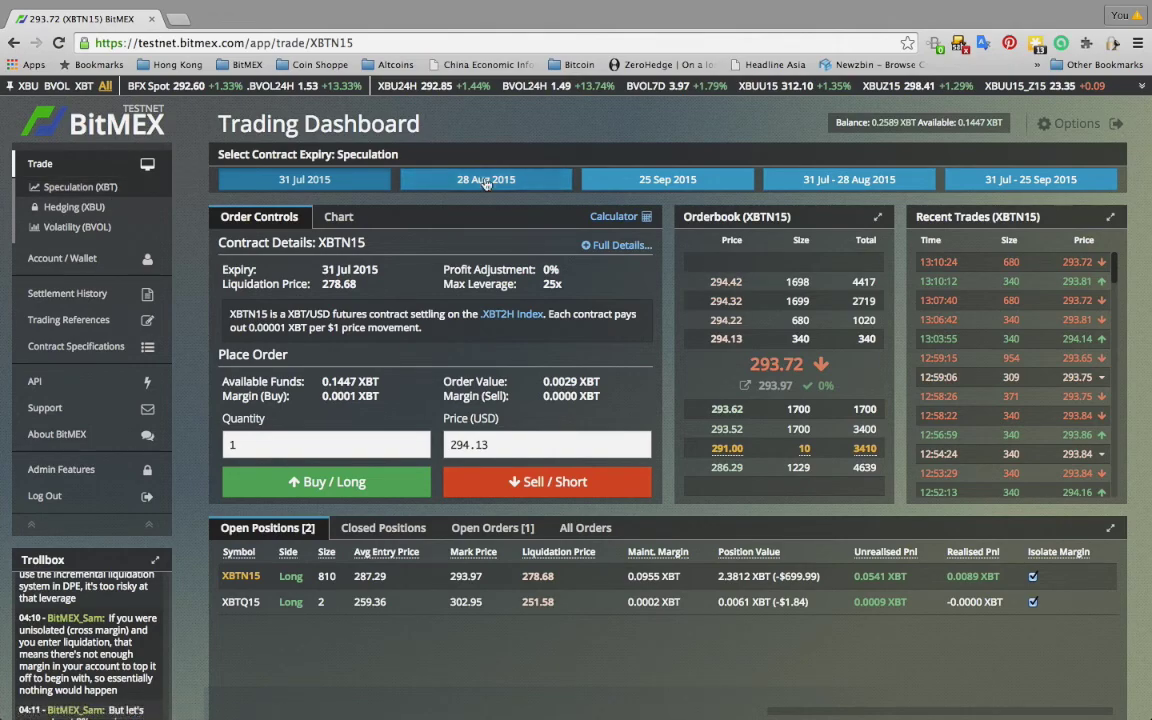
left_click(670, 176)
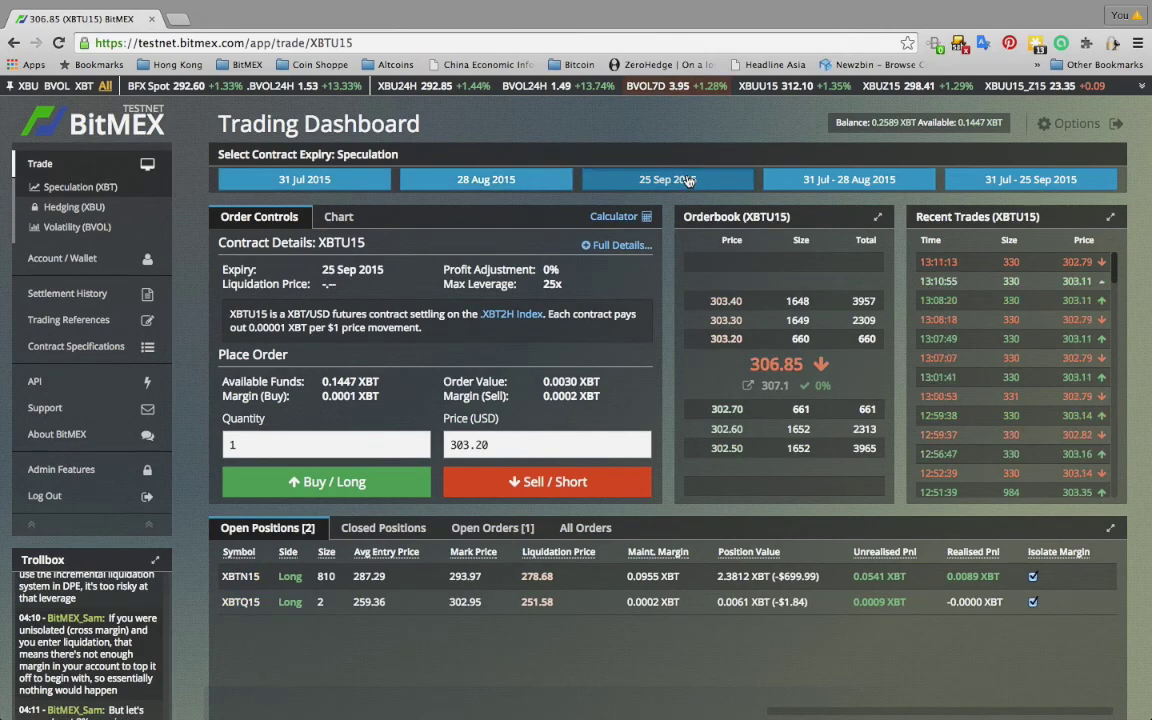
left_click(322, 179)
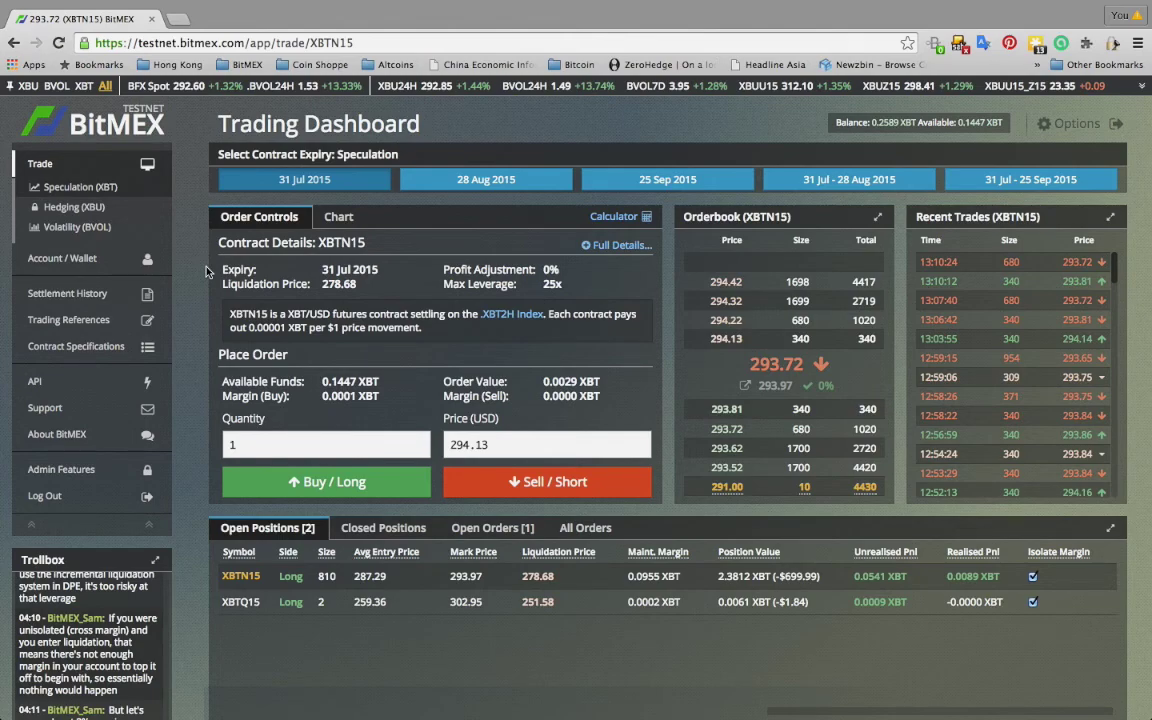
Step: Set the XBTN15 order form to quantity 10 at a price of 292 USD
left_click_drag(424, 328, 288, 328)
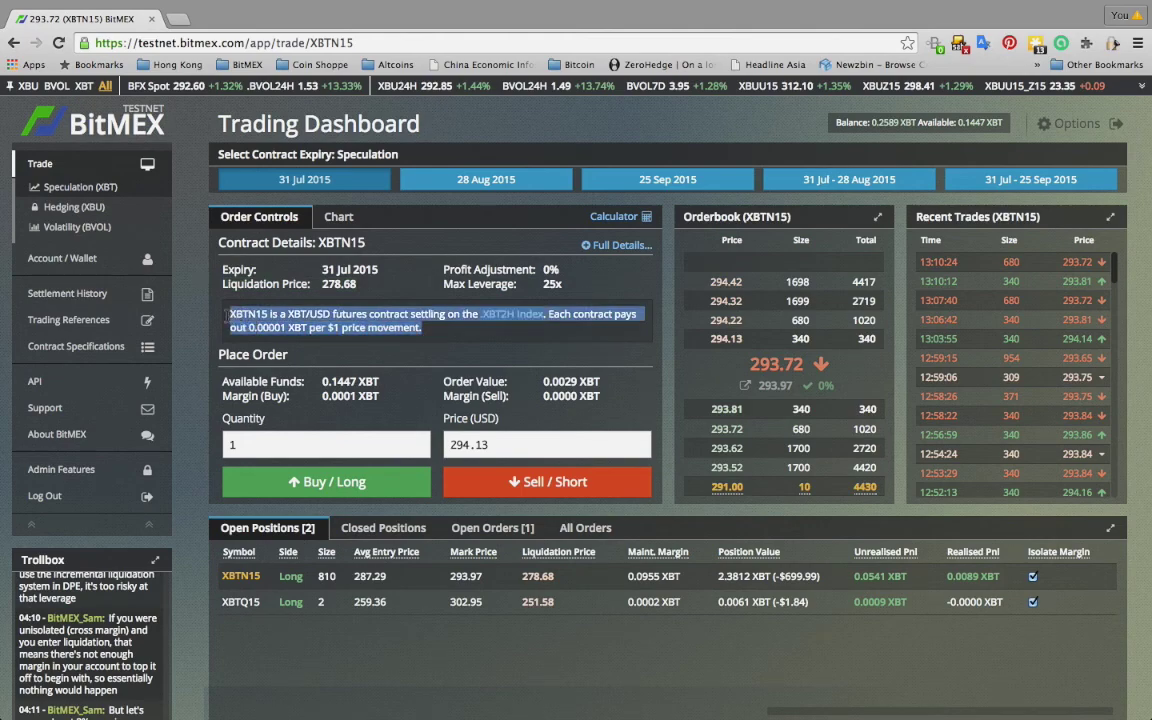
left_click(435, 337)
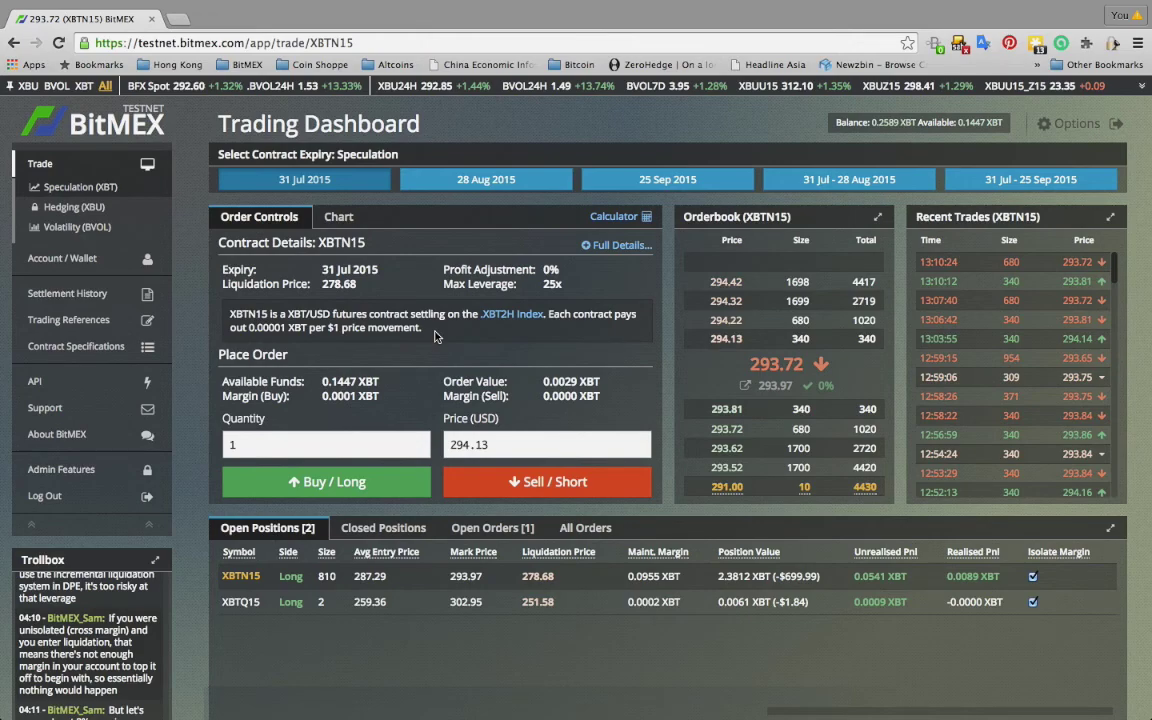
left_click(310, 444)
type("0")
left_click(502, 449)
type("292")
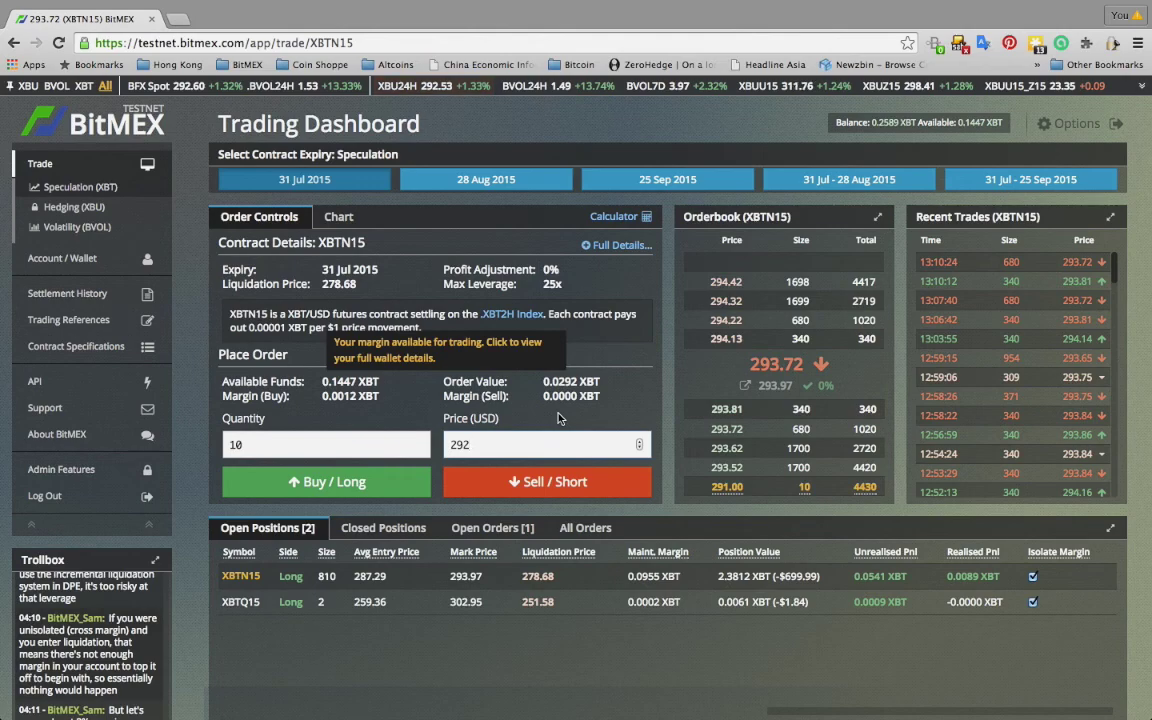
Step: Submit the 10-contract buy at 292, check the wallet, and return to the XBTN15 dashboard
left_click(388, 485)
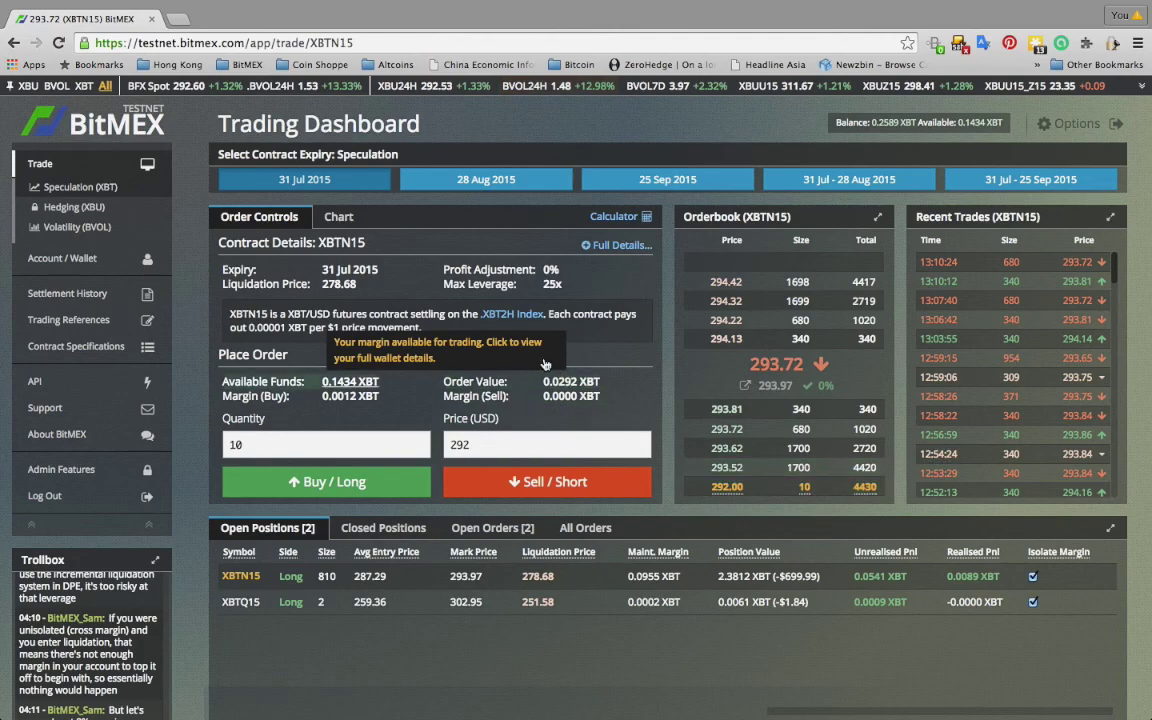
left_click(488, 338)
left_click(113, 188)
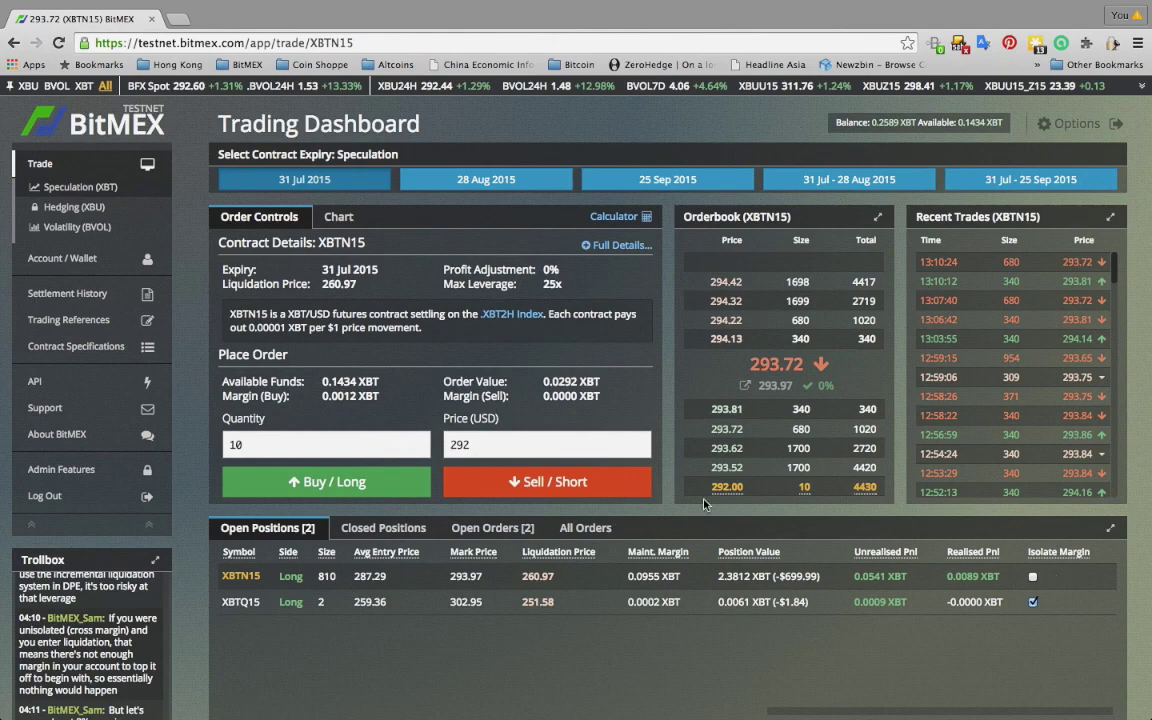
Step: View Closed Positions, then Open Orders listing the XBTN15 buys at 292 and 291
left_click(411, 527)
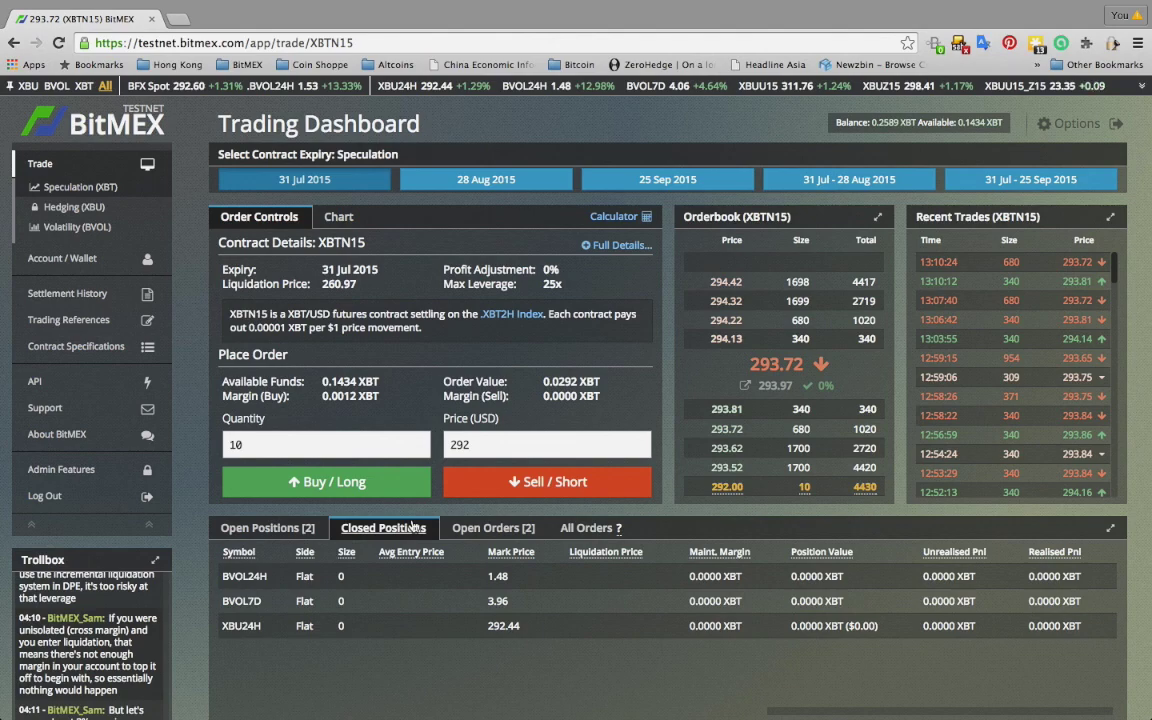
left_click(466, 529)
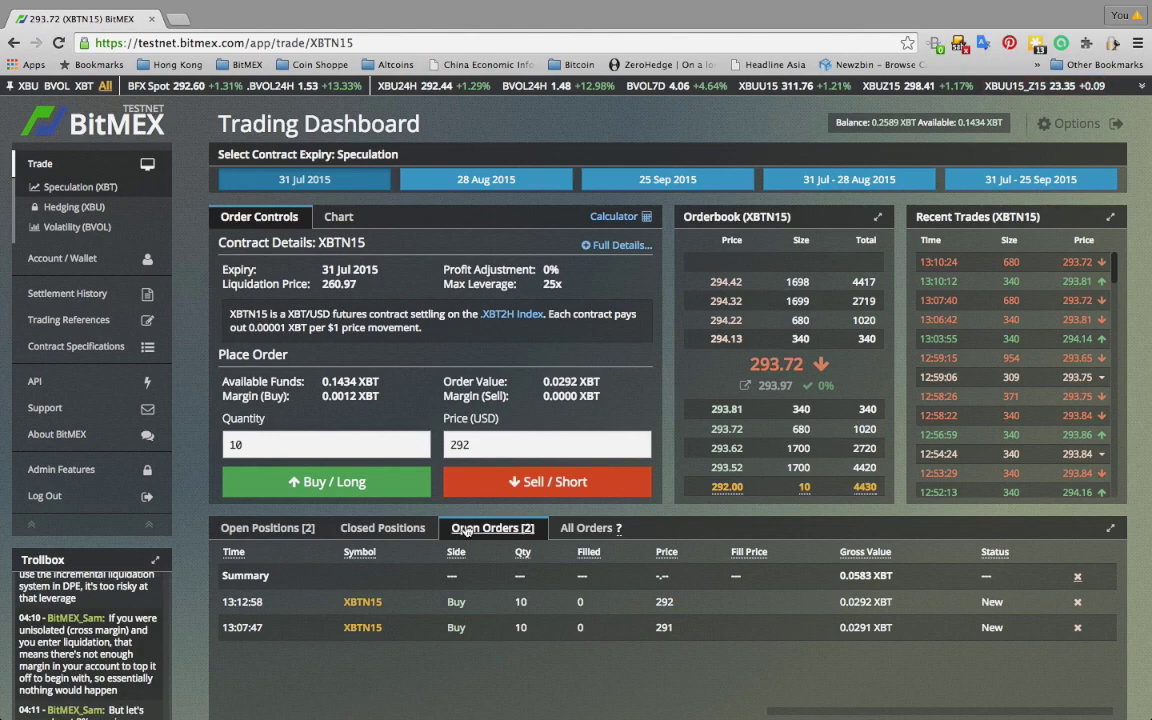
Step: Cancel the 292 and 291 XBTN15 buy orders and view the All Orders history
left_click(1077, 602)
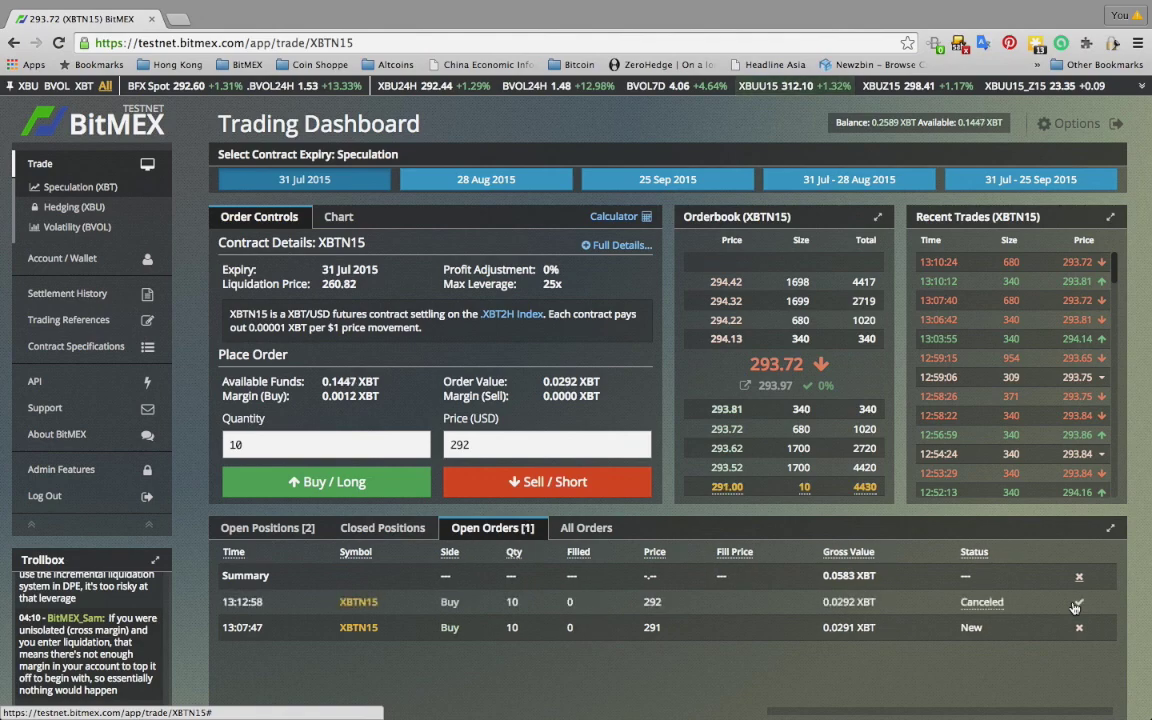
left_click(1079, 628)
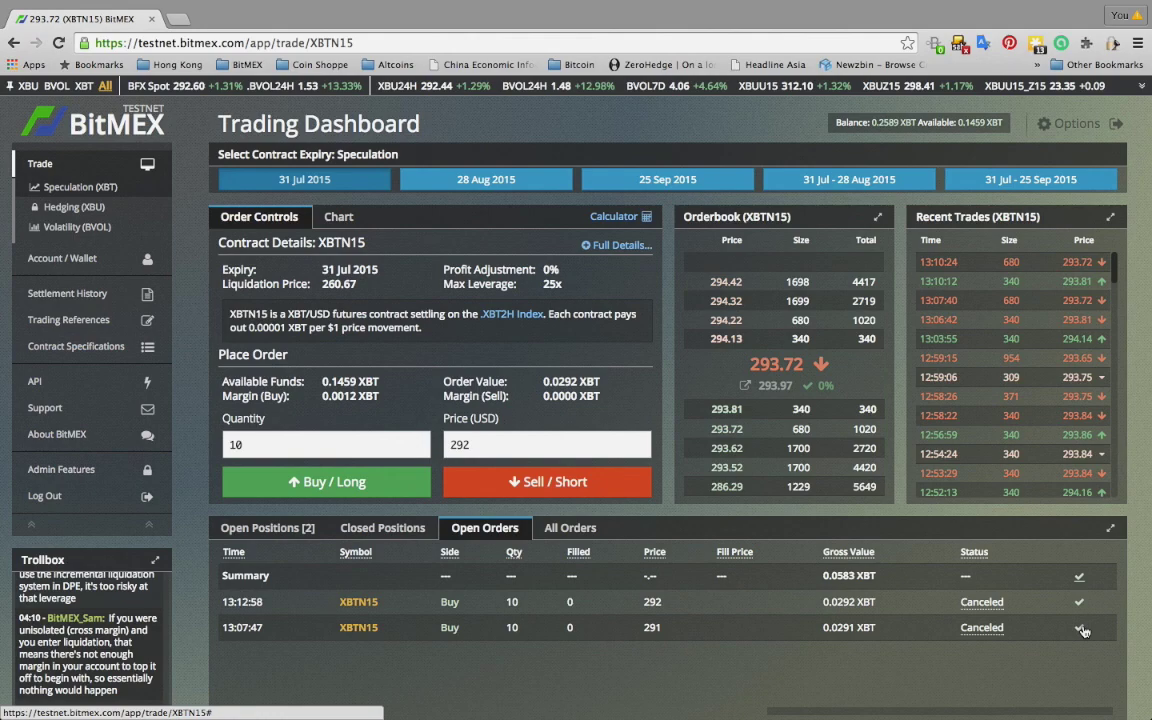
left_click(596, 531)
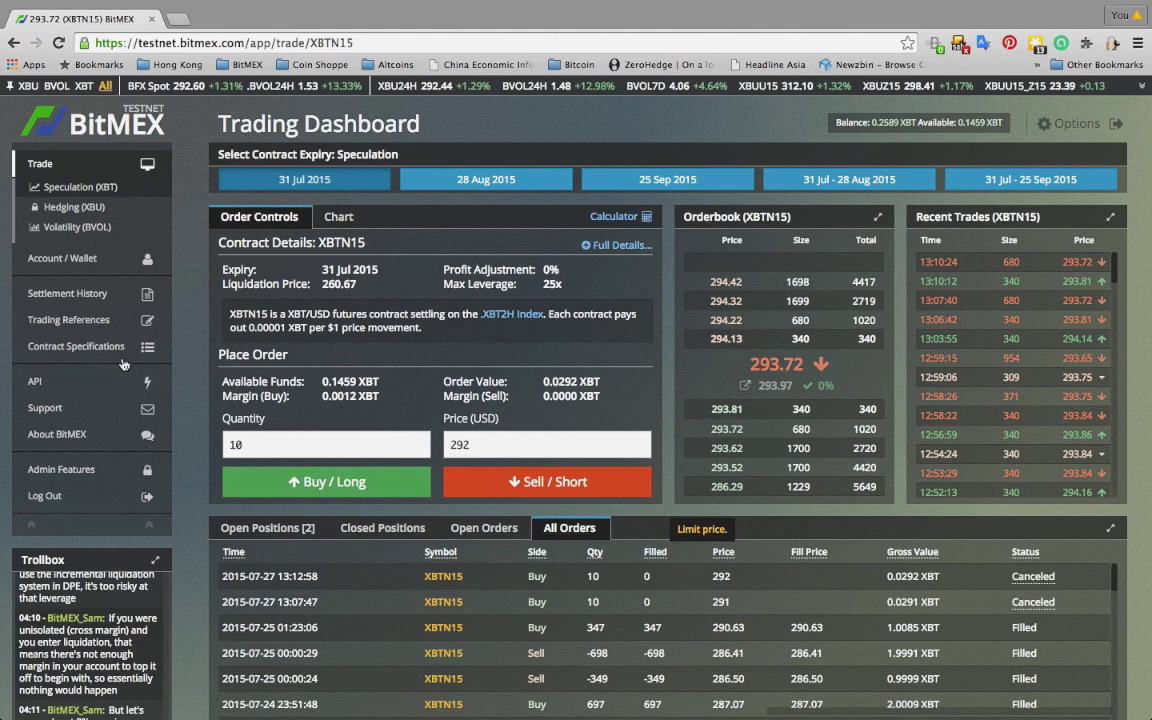
left_click(121, 298)
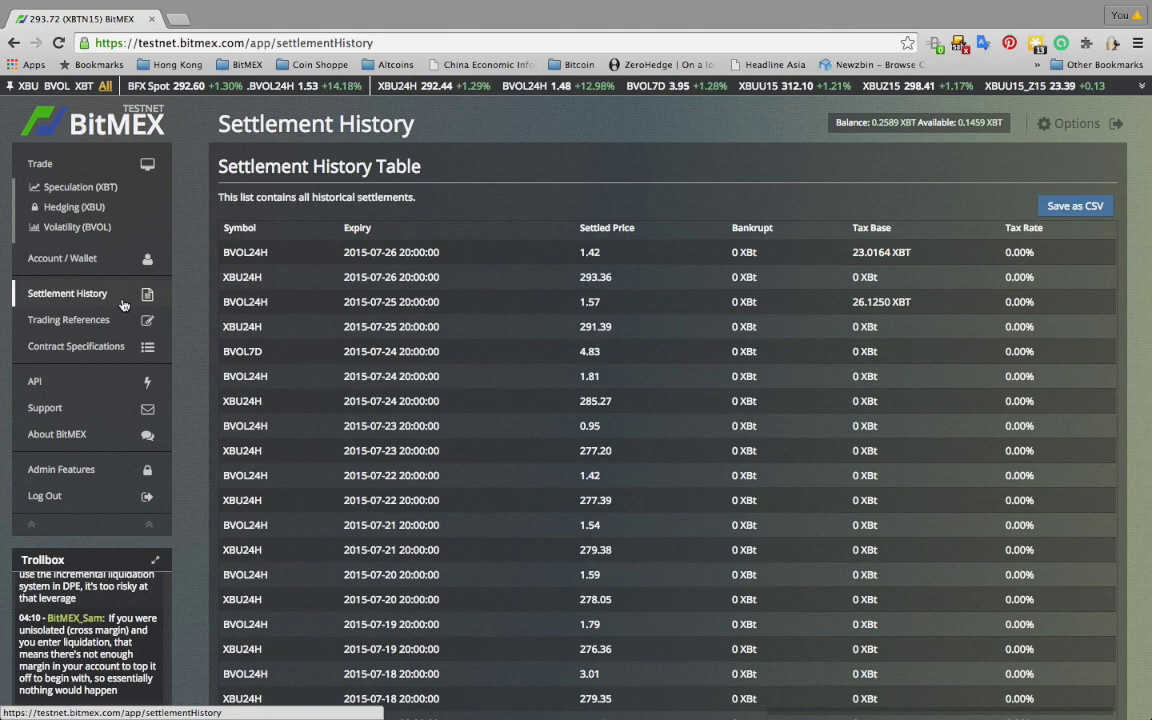
left_click(108, 168)
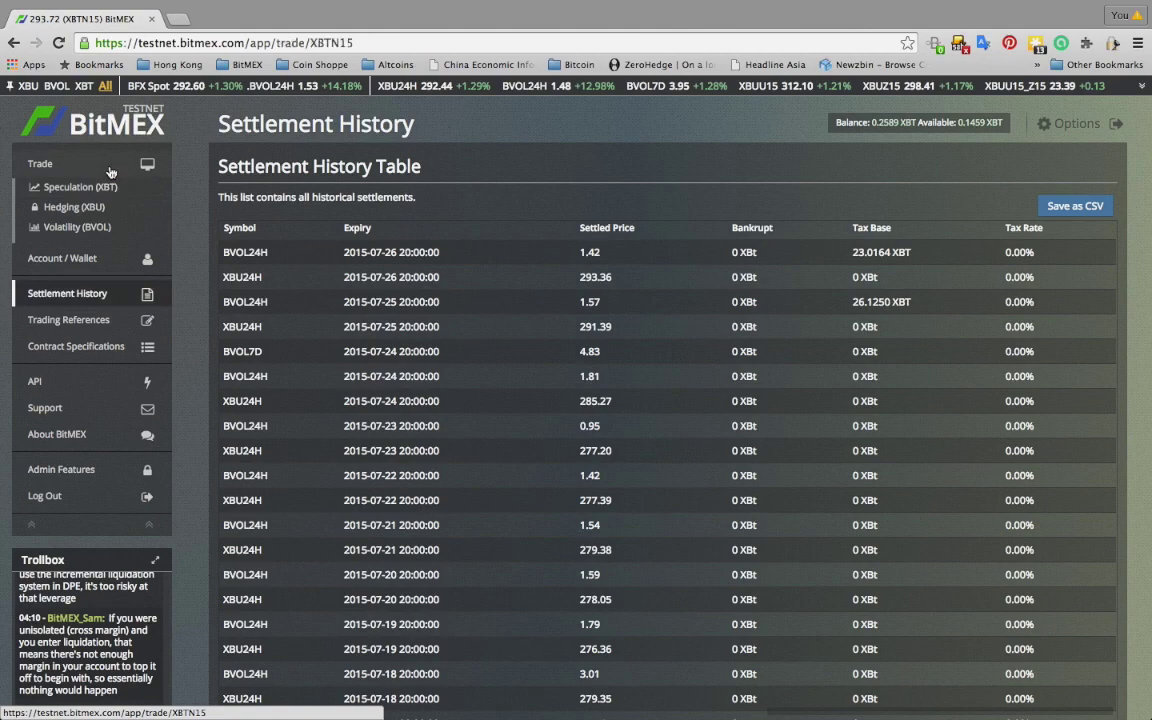